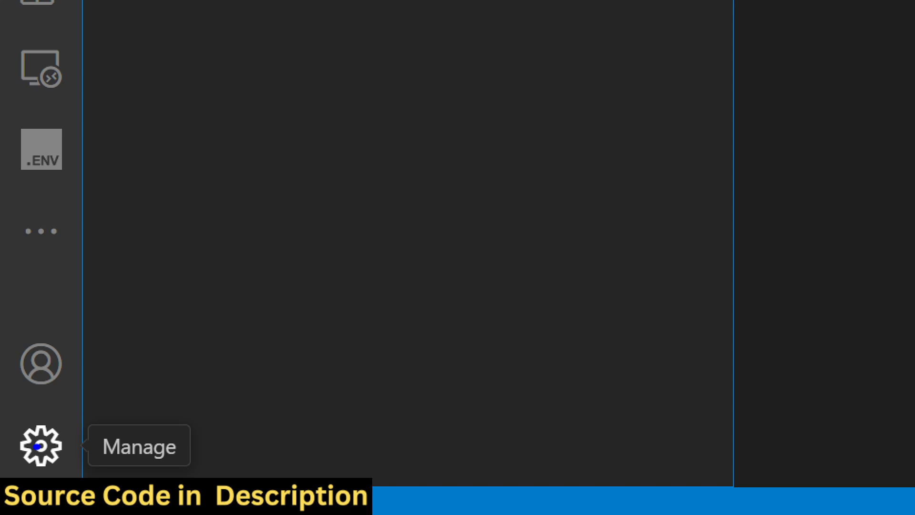
Open the Settings editor
click(20, 446)
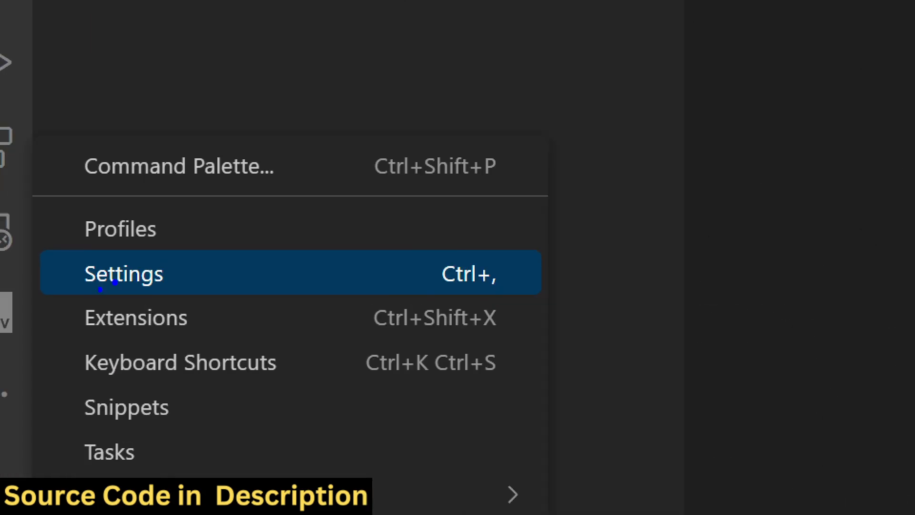
mouse_move(69, 293)
mouse_down()
mouse_move(159, 259)
mouse_move(64, 258)
mouse_up()
key(Escape)
click(20, 445)
click(99, 279)
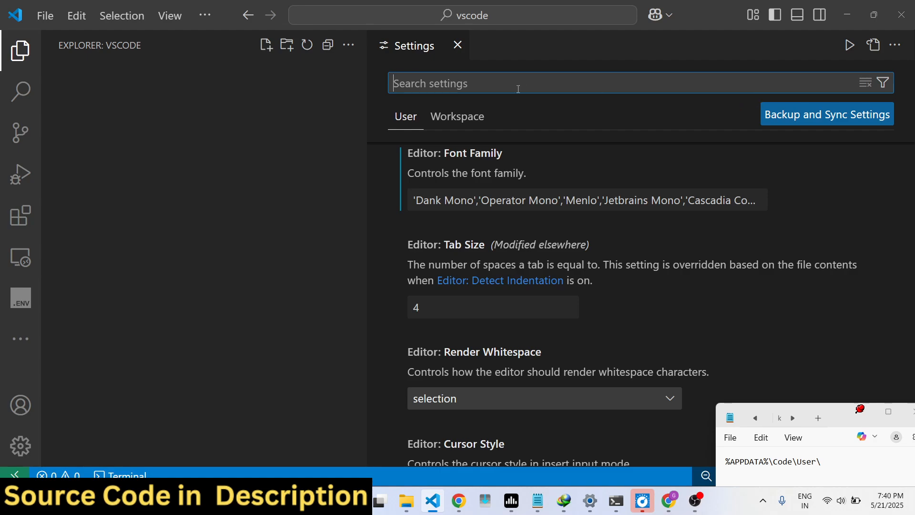
Search the settings for "user settings" and clear the search
text(us)
text(e)
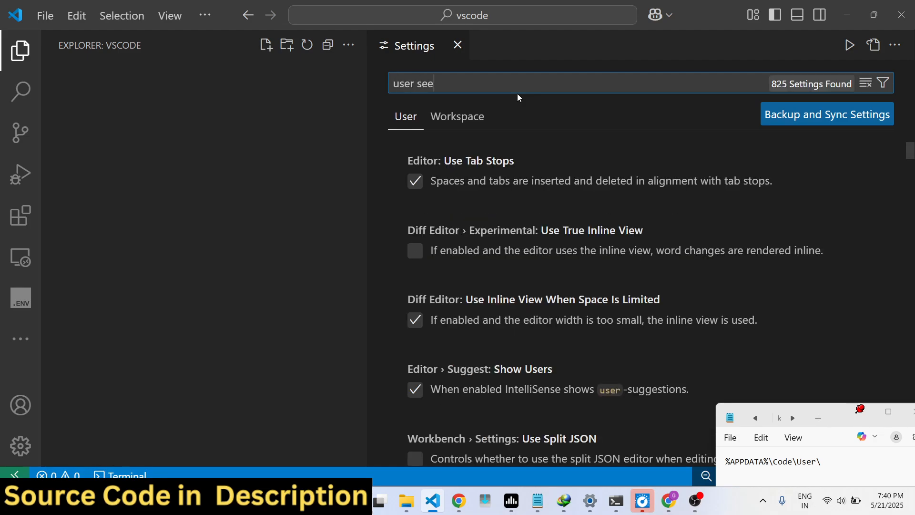
key(BackSpace)
text(ttings)
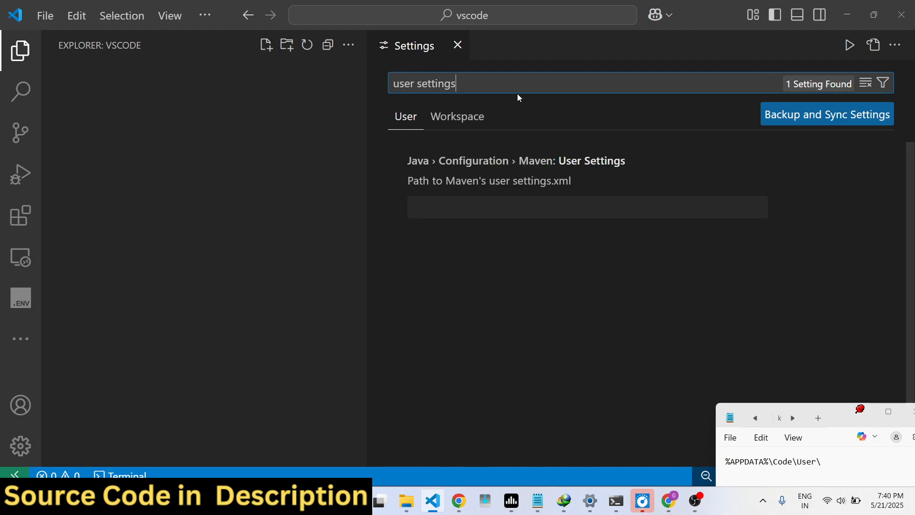
key(BackSpace)
key(BackSpace)
key(BackSpace)
key(BackSpace)
key(BackSpace)
key(BackSpace)
key(BackSpace)
key(BackSpace)
key(BackSpace)
key(BackSpace)
key(BackSpace)
key(BackSpace)
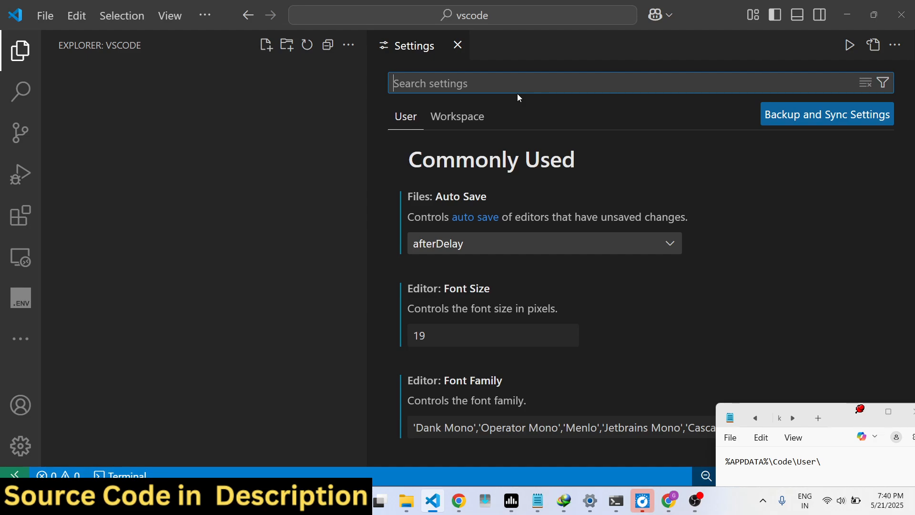
Find the command Preferences: Open User Settings (JSON) and run it to open settings.json
key(ctrl+shift+p)
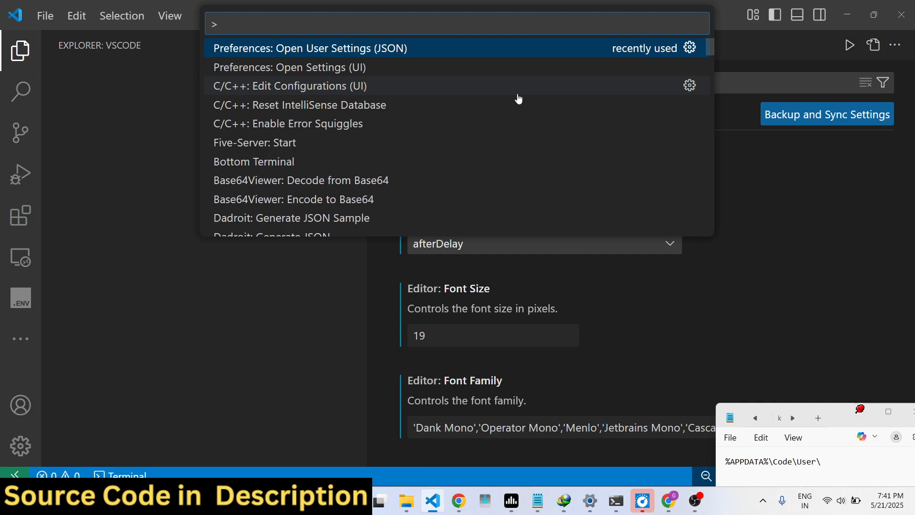
text(open us)
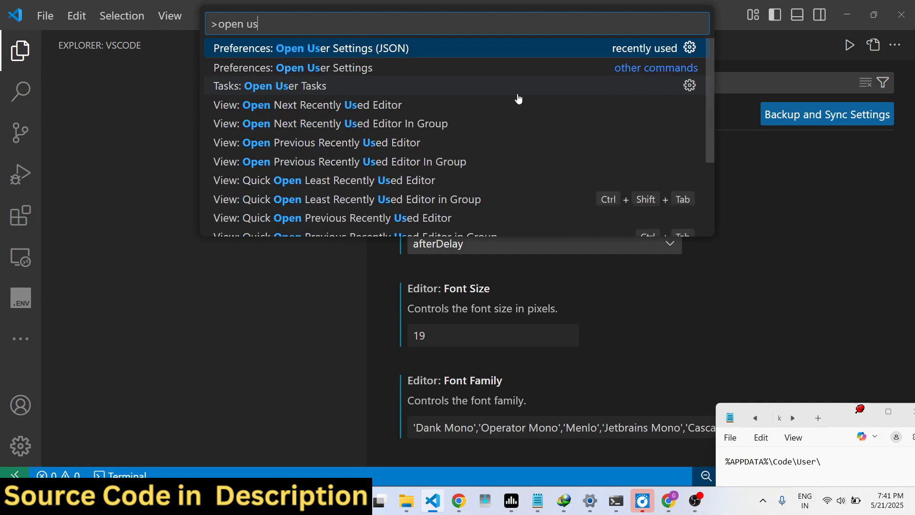
text(er set)
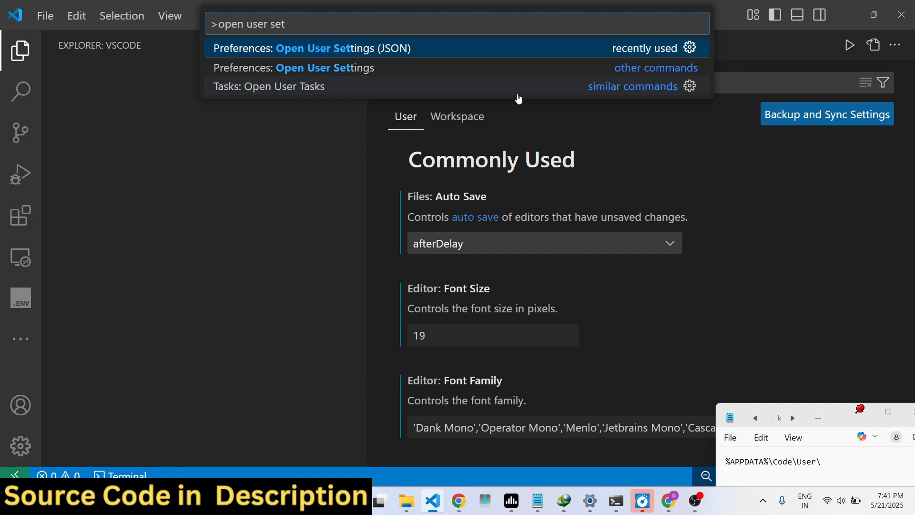
key(Down)
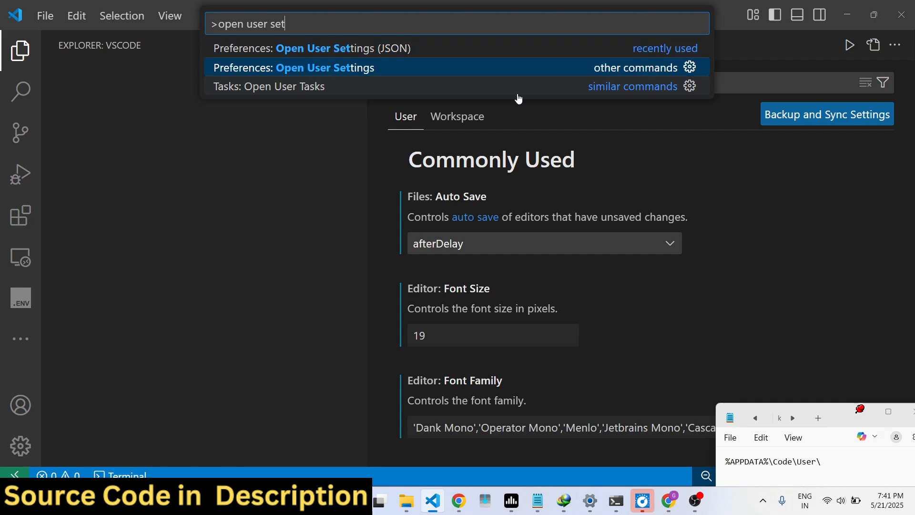
key(Up)
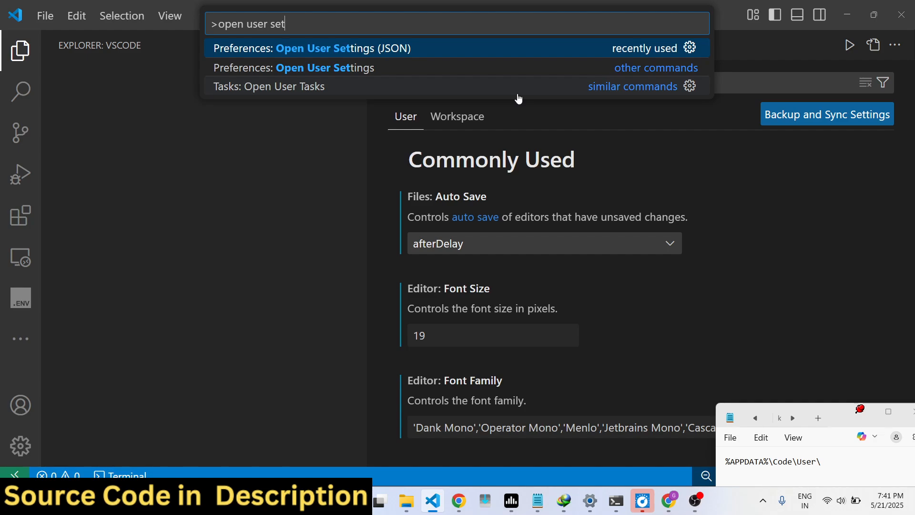
key(Return)
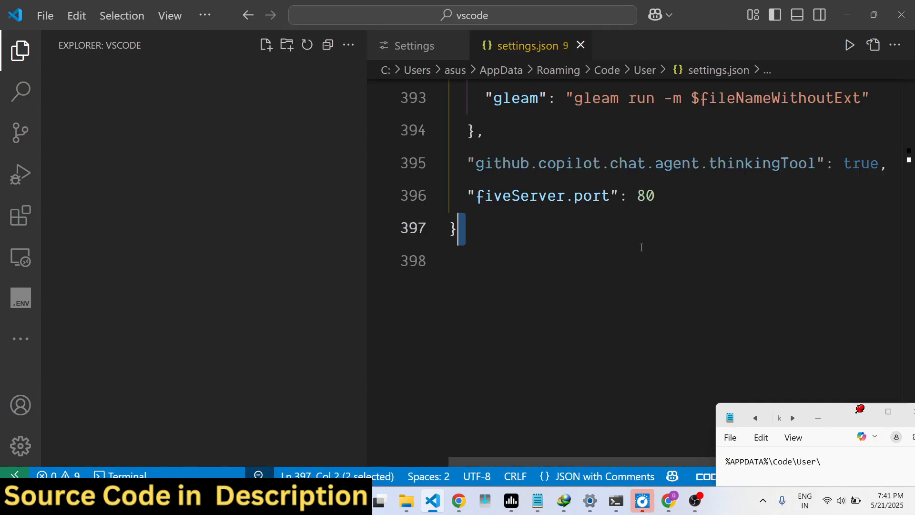
Back up the entire content of settings.json by copying it into the Notepad note below the %APPDATA%\Code\User\ line
drag(491, 236, 436, 96)
key(ctrl+c)
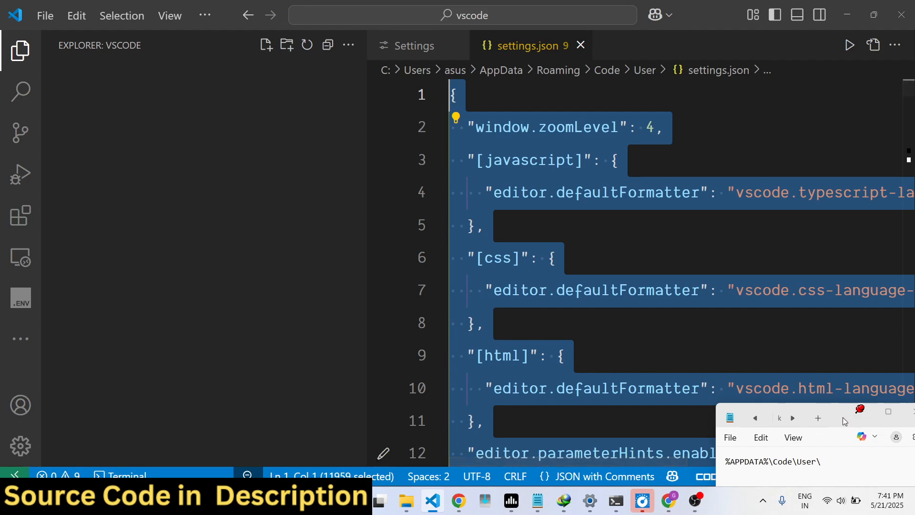
drag(843, 417, 818, 228)
click(809, 275)
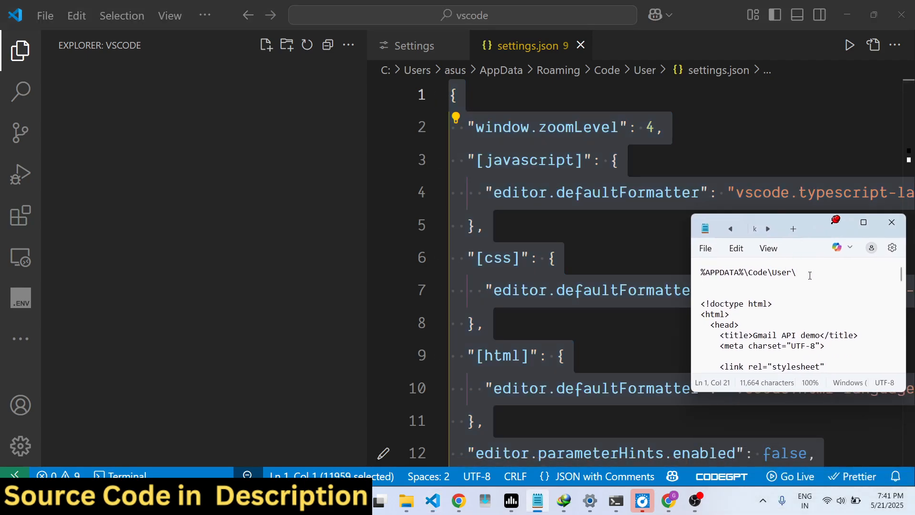
key(Return)
key(Return)
key(ctrl+v)
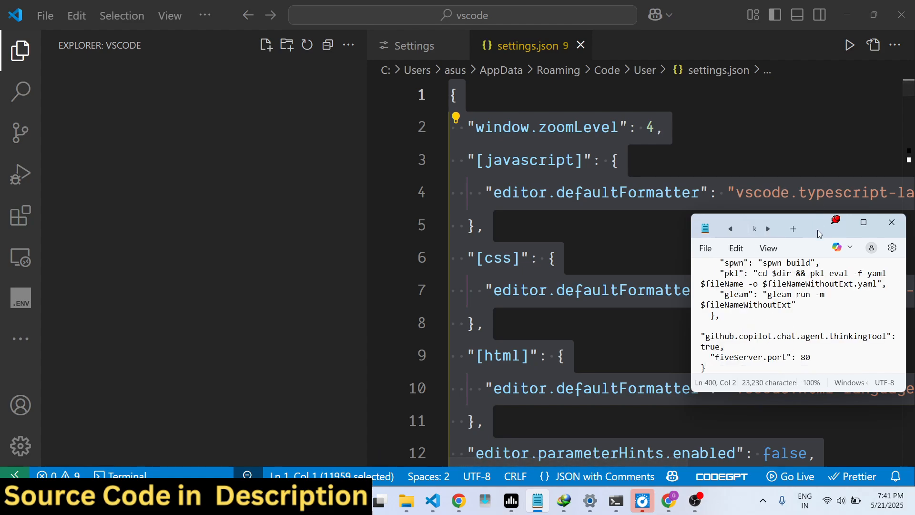
Delete all content of settings.json and restart Visual Studio Code to apply the change
drag(817, 230, 844, 396)
click(781, 282)
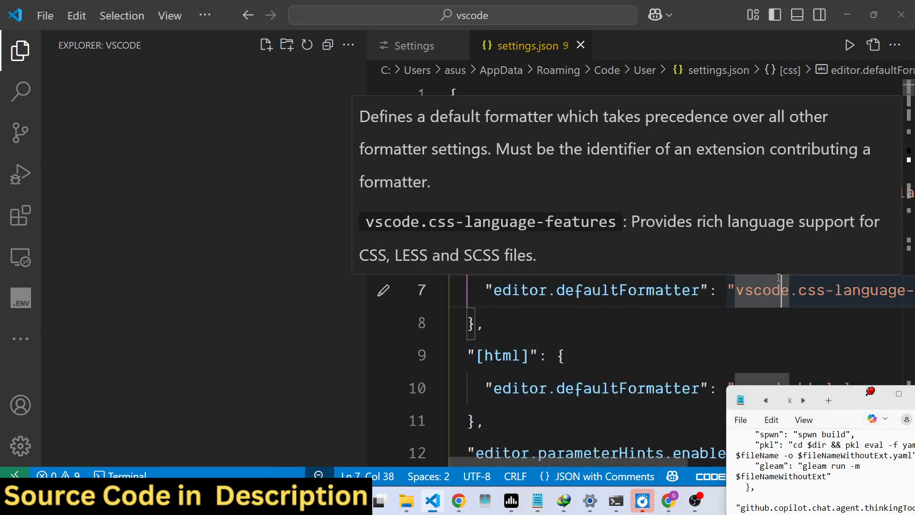
key(ctrl+a)
key(BackSpace)
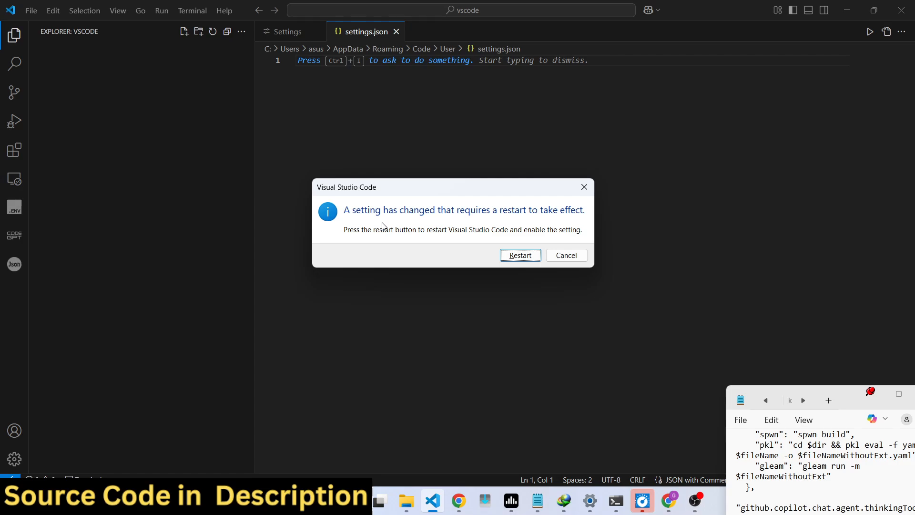
click(520, 257)
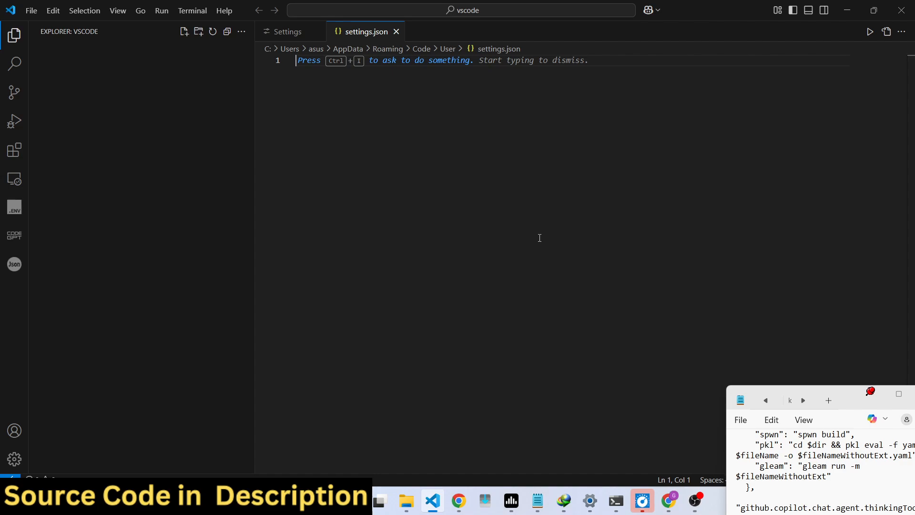
click(16, 39)
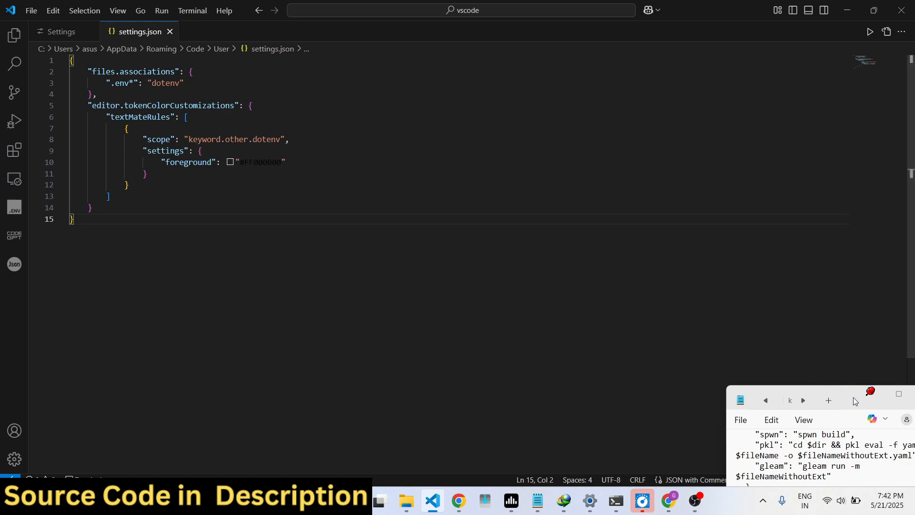
click(14, 35)
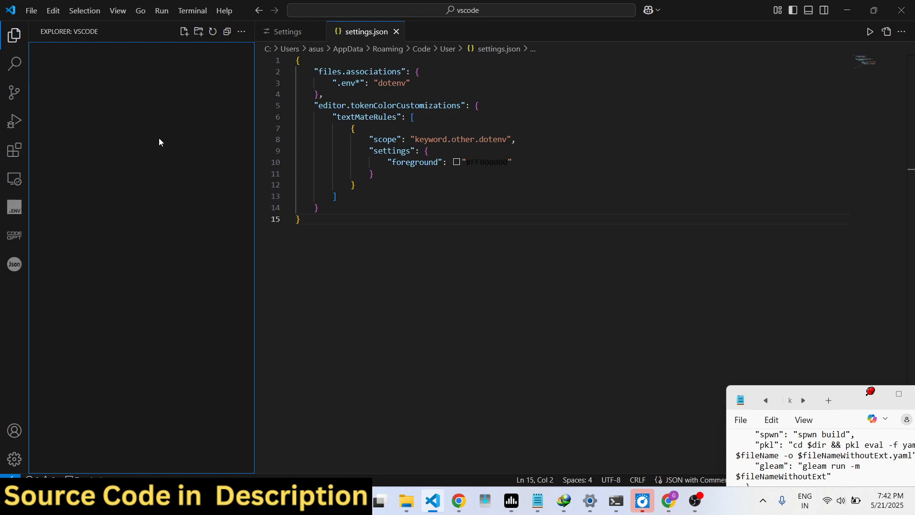
drag(447, 227, 396, 105)
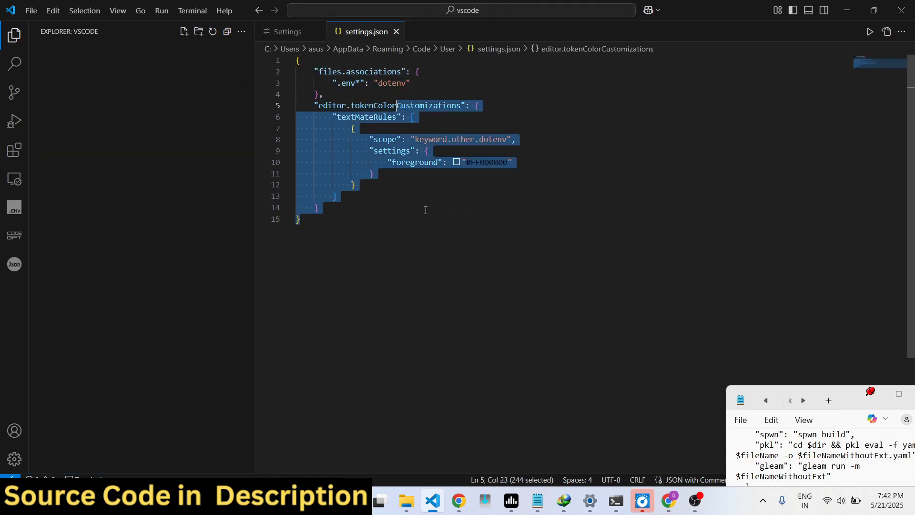
click(424, 250)
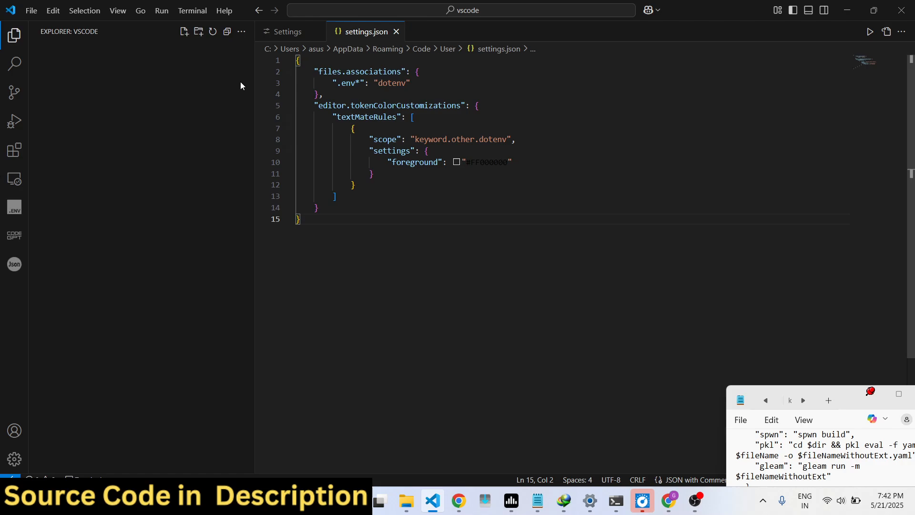
Narrow the Explorer sidebar and enlarge the interface by one zoom level
drag(255, 90, 204, 89)
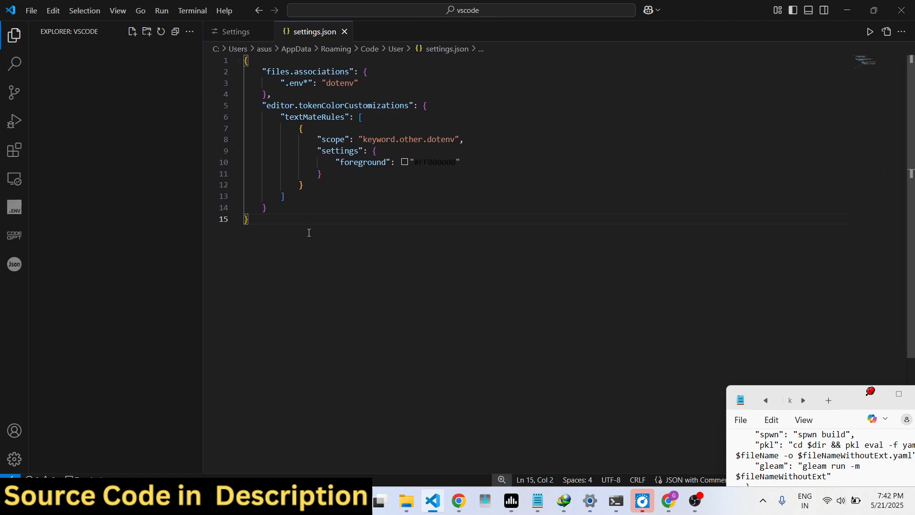
key(ctrl+equal)
key(ctrl+equal)
key(ctrl+minus)
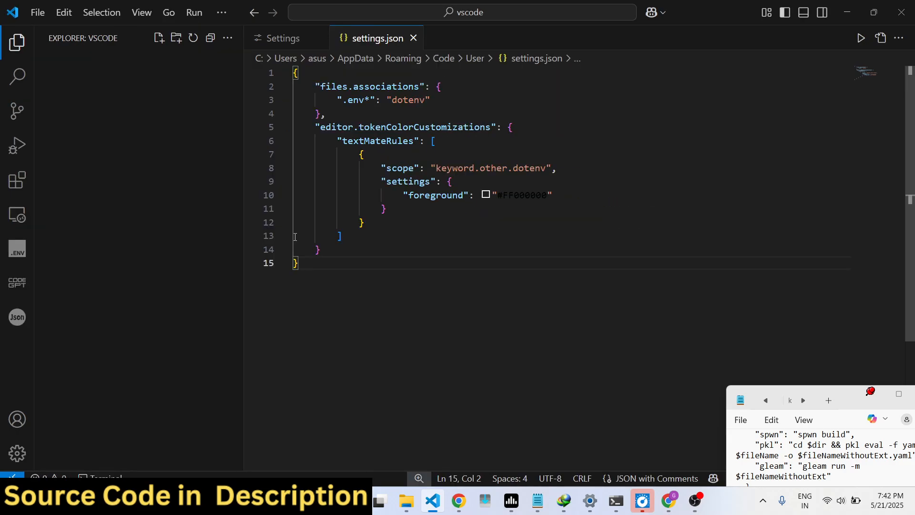
Find the Windows Run dialog with a system search for "run" and open it
key(super)
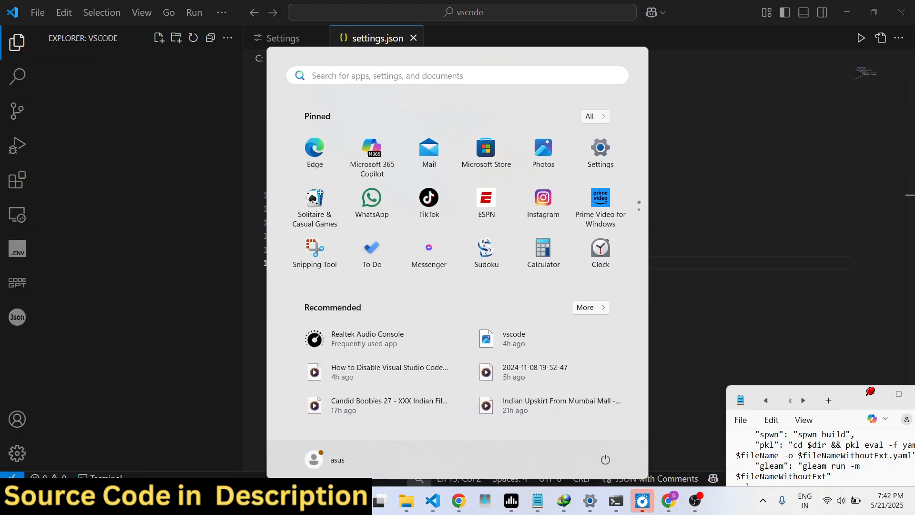
text(run)
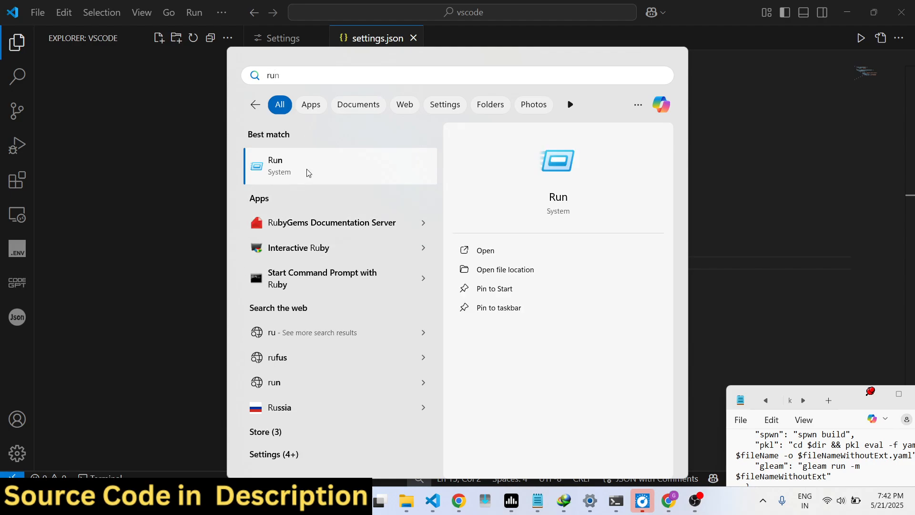
click(307, 171)
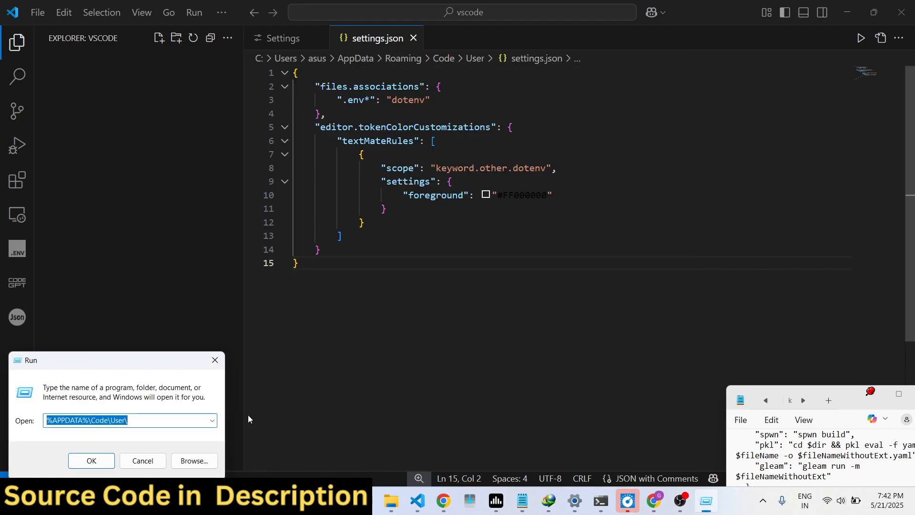
Move the Notepad note fully into view and show its %APPDATA%\Code\User\ line
drag(846, 394, 817, 319)
scroll(900, 387, up, 15)
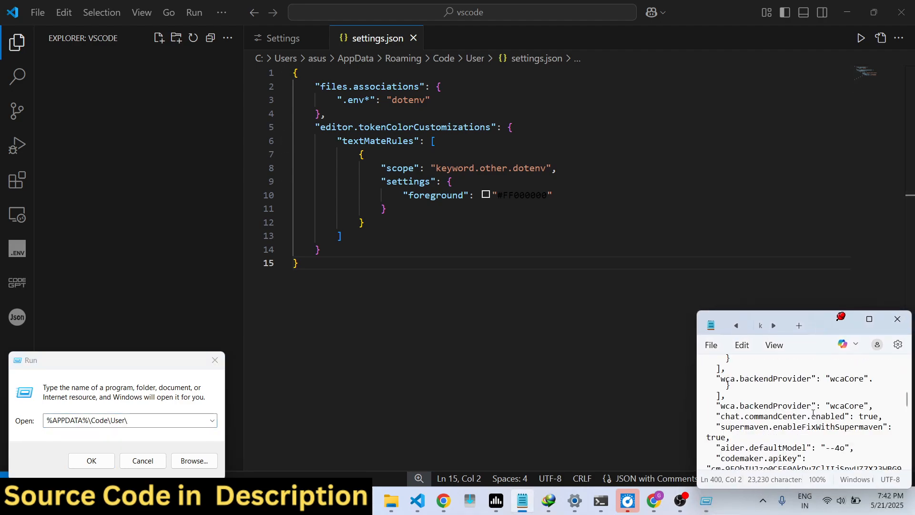
drag(907, 398, 905, 364)
Replace the path in the Run dialog with %APPDATA%\Code\User\ and open that folder
double_click(80, 420)
click(81, 420)
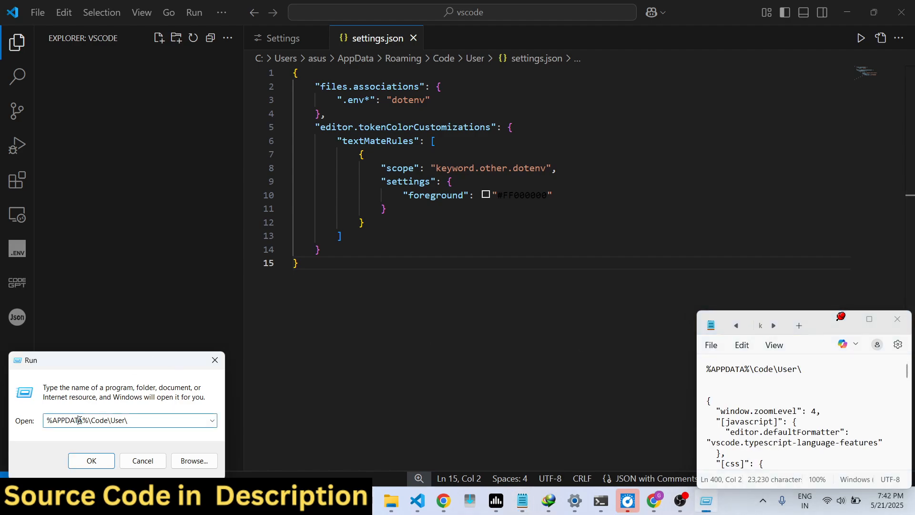
key(ctrl+a)
key(BackSpace)
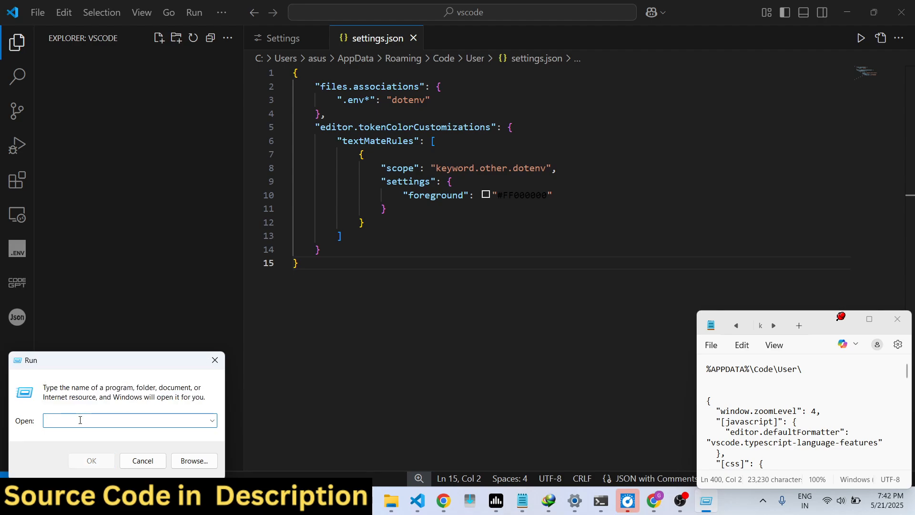
text(%)
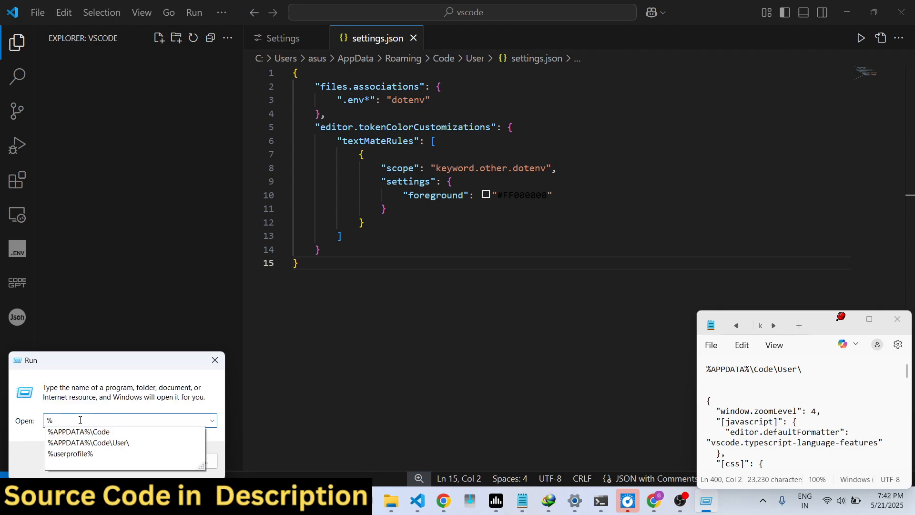
text(APPDAT)
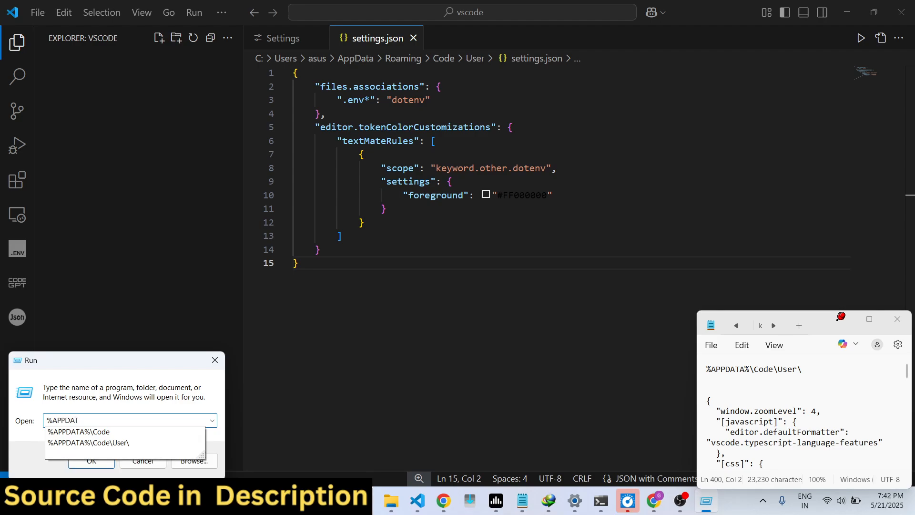
text(A%\)
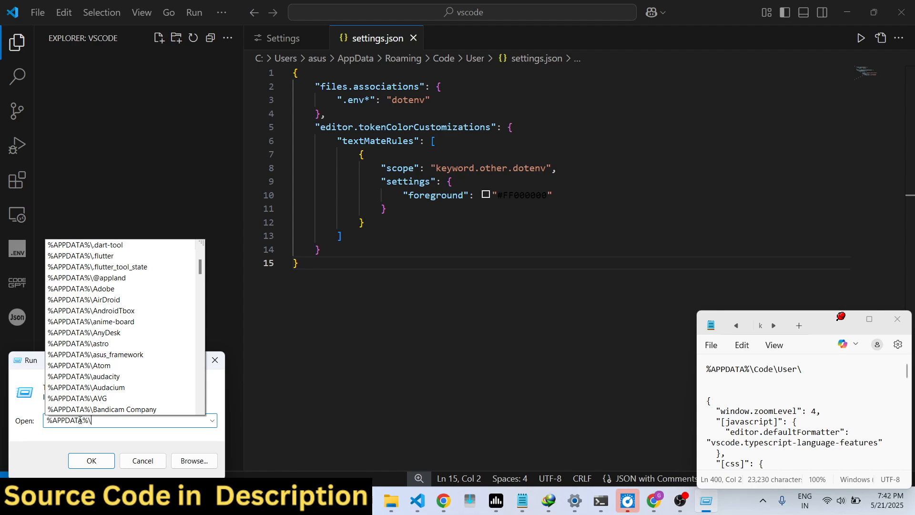
text(C)
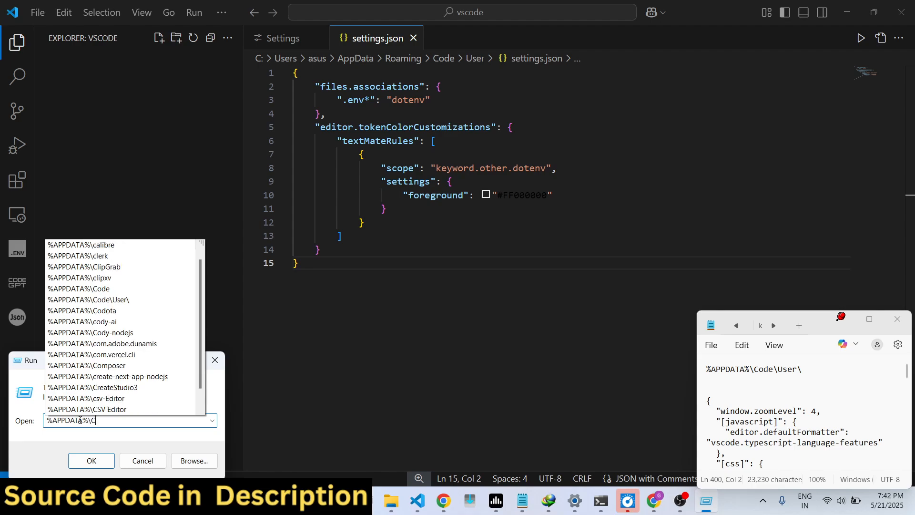
text(ode)
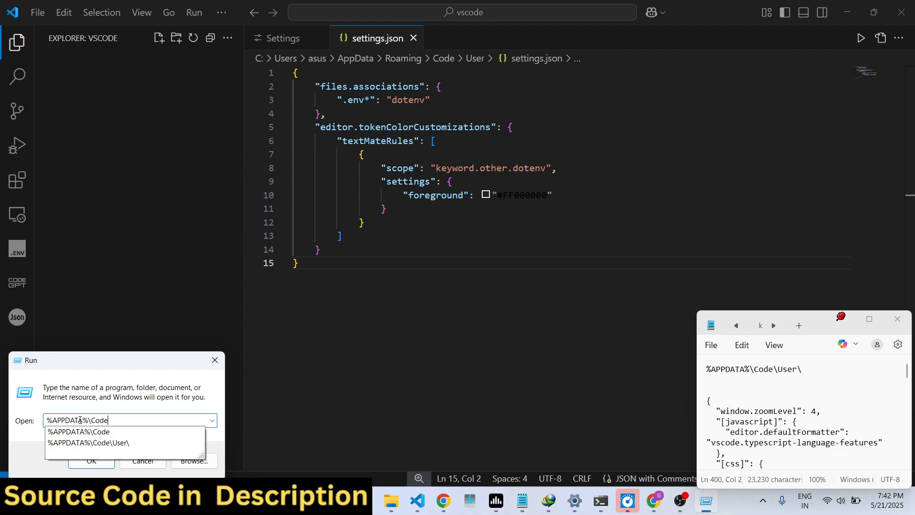
text(\User\)
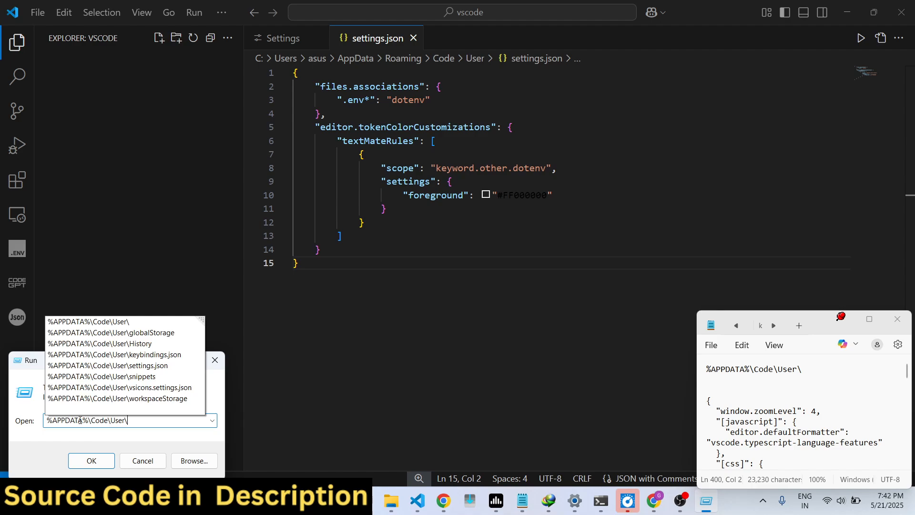
click(94, 460)
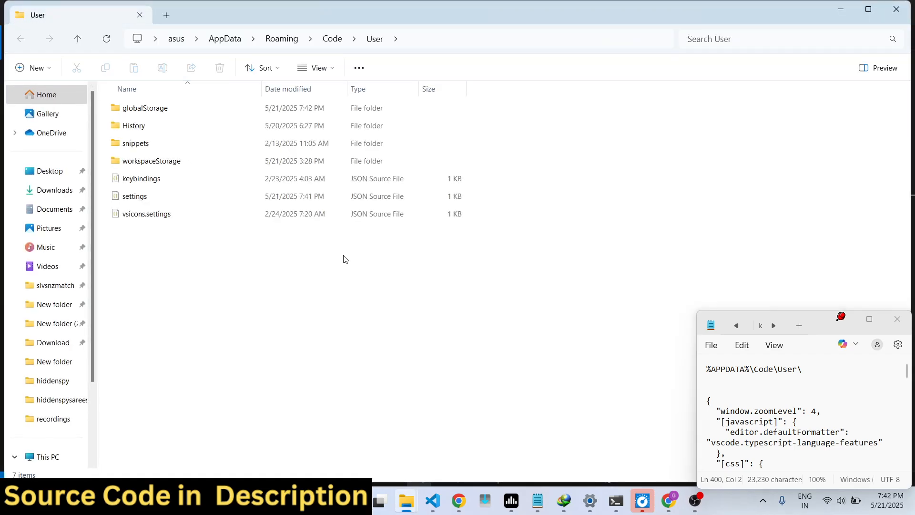
Examine the keybindings, settings and vsicons.settings files in the User folder and the file actions available for them
drag(249, 274, 144, 174)
click(218, 287)
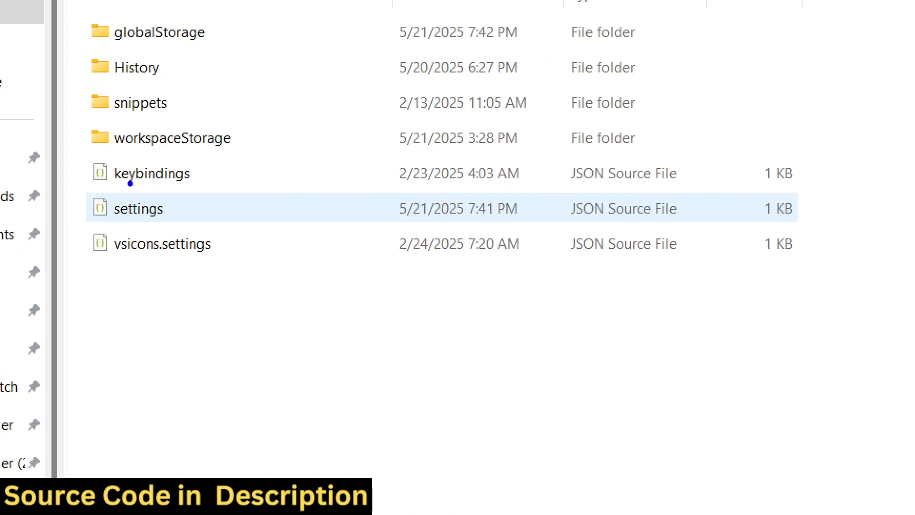
drag(94, 191, 194, 186)
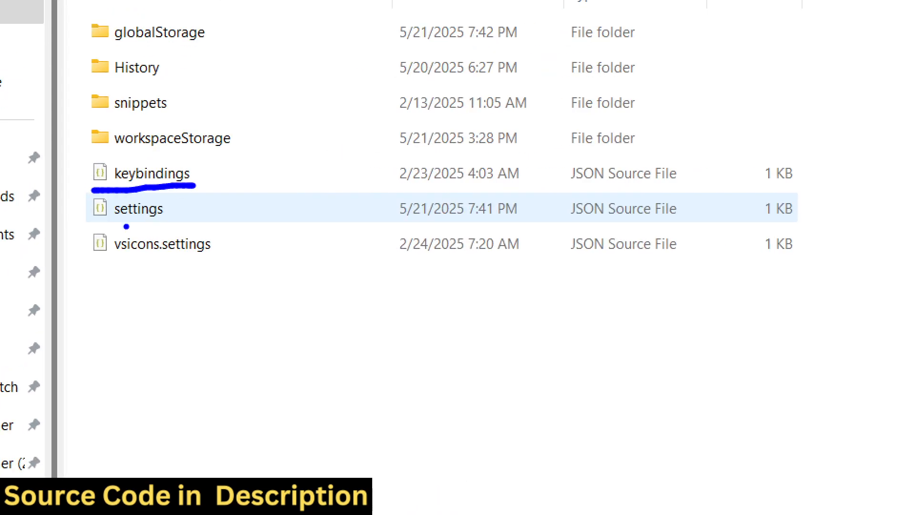
drag(109, 221, 169, 220)
mouse_move(110, 261)
mouse_down()
mouse_move(210, 262)
mouse_move(241, 245)
mouse_move(210, 154)
mouse_move(70, 152)
mouse_move(287, 270)
mouse_move(164, 135)
mouse_move(143, 139)
mouse_up()
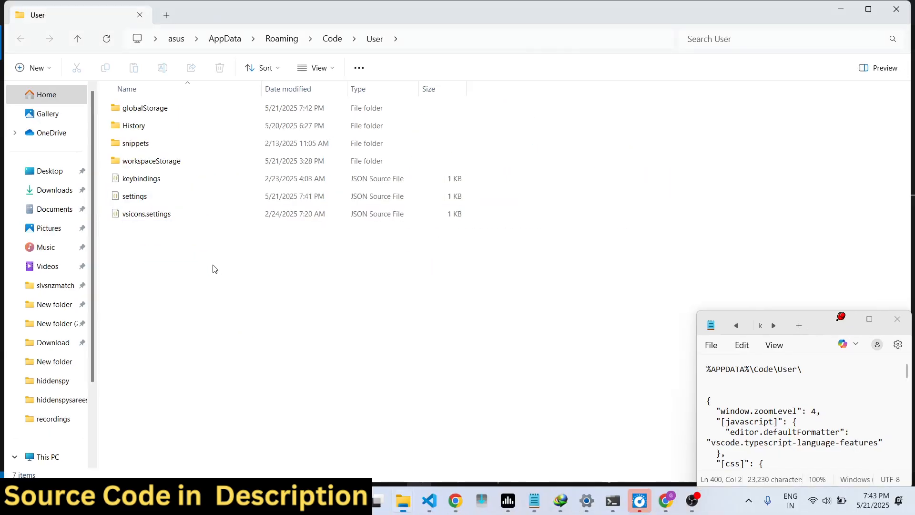
drag(222, 271, 128, 181)
right_click(129, 181)
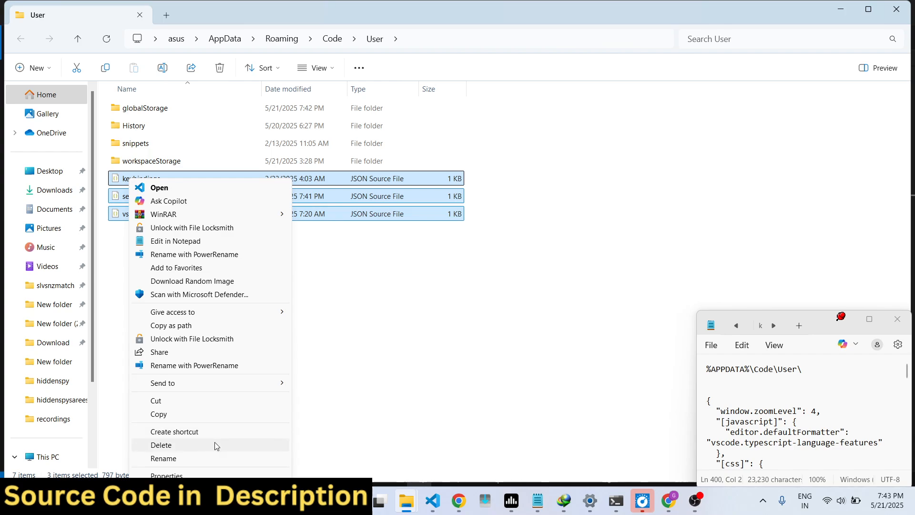
click(351, 426)
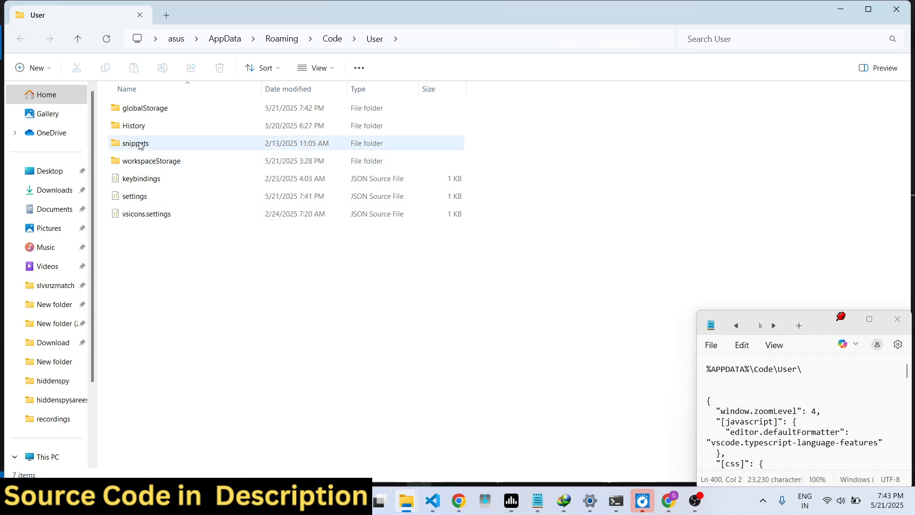
Open the snippets folder to examine its snippet files, and return to the User folder
drag(118, 152, 190, 147)
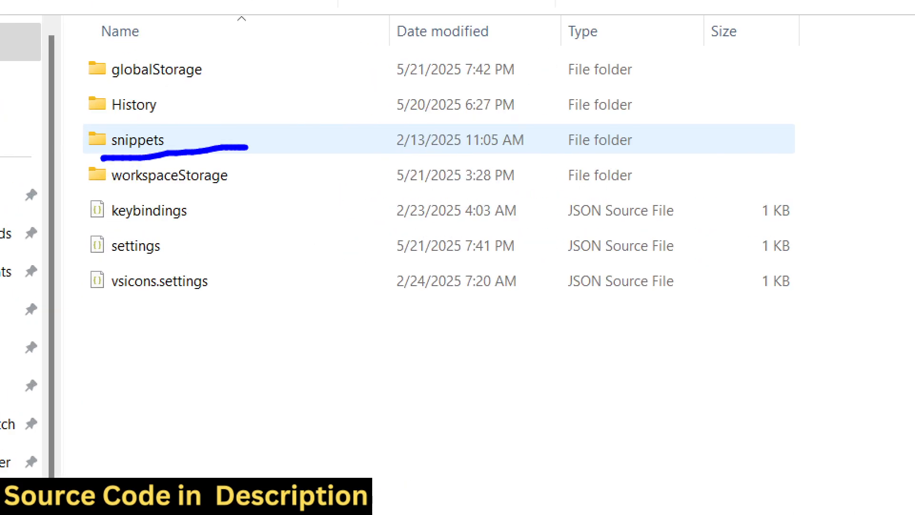
double_click(138, 139)
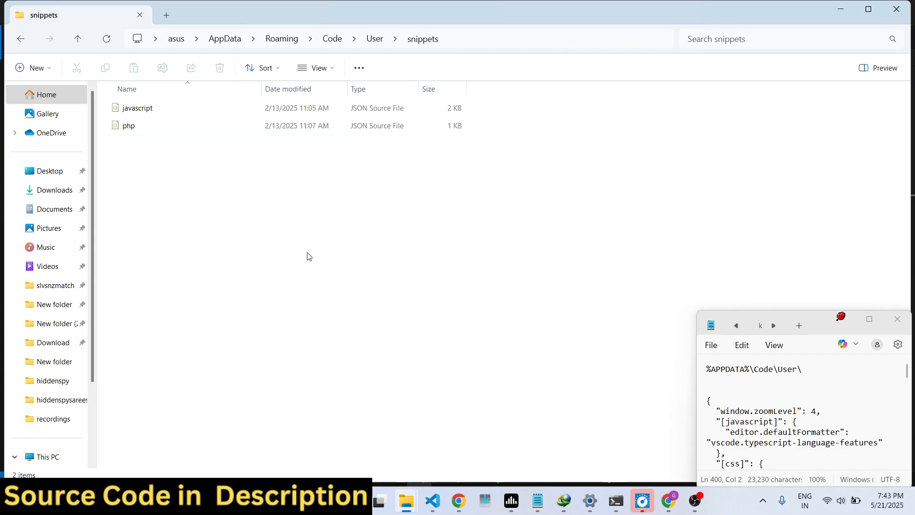
drag(340, 276, 143, 119)
click(20, 39)
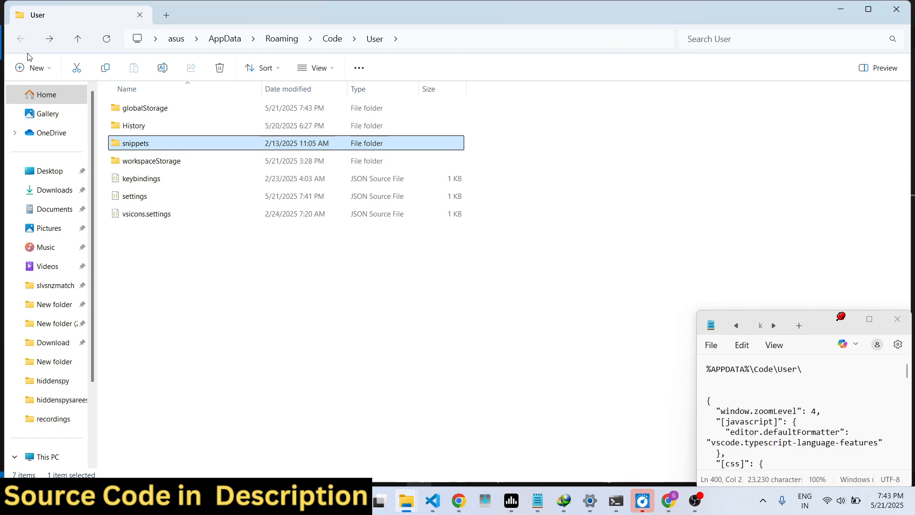
Minimize the User folder window and review the content of settings.json in Visual Studio Code
click(846, 13)
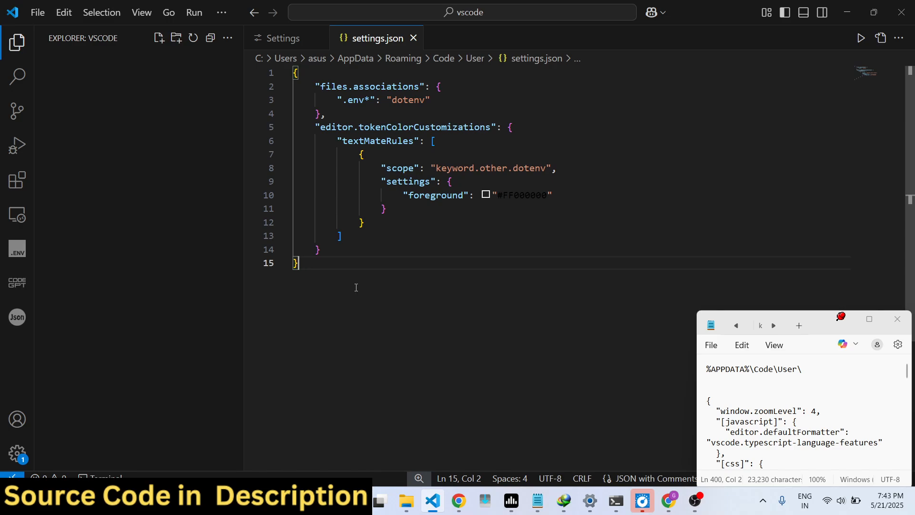
drag(356, 287, 267, 37)
click(451, 243)
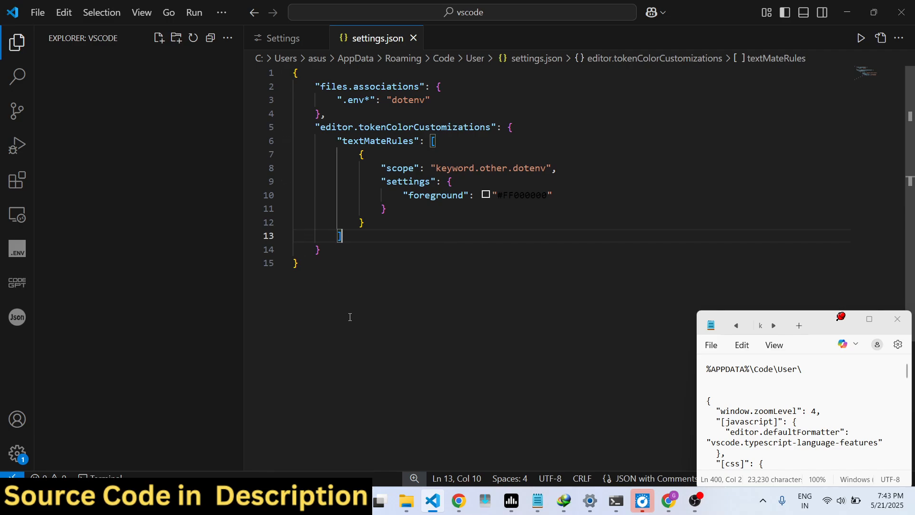
drag(349, 317, 304, 75)
click(410, 252)
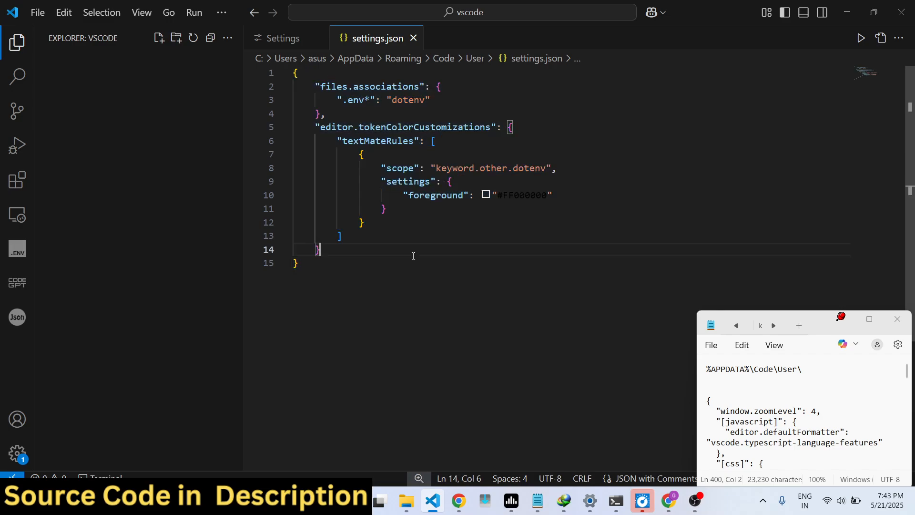
Switch to Chrome and look through the list of tools on freemediatools.com
click(465, 509)
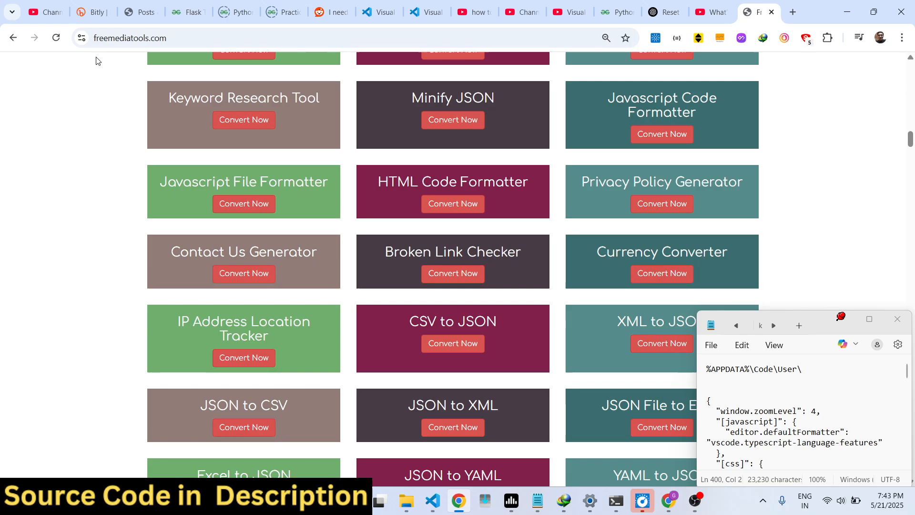
key(ctrl+1)
click(115, 63)
drag(109, 51, 116, 3)
key(Escape)
scroll(564, 241, down, 20)
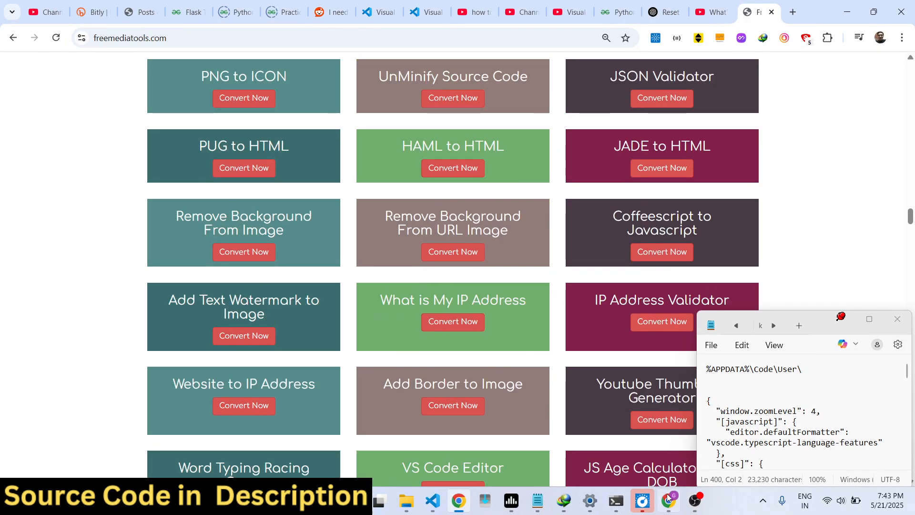
click(695, 501)
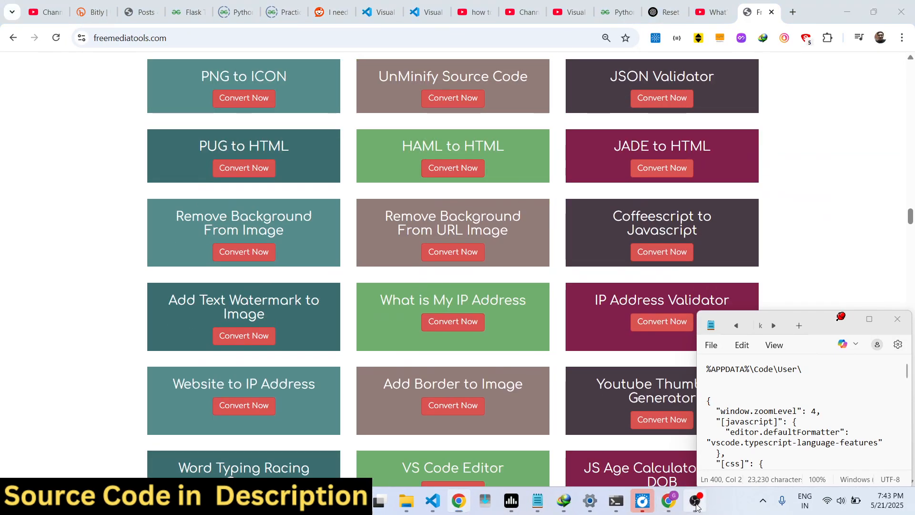